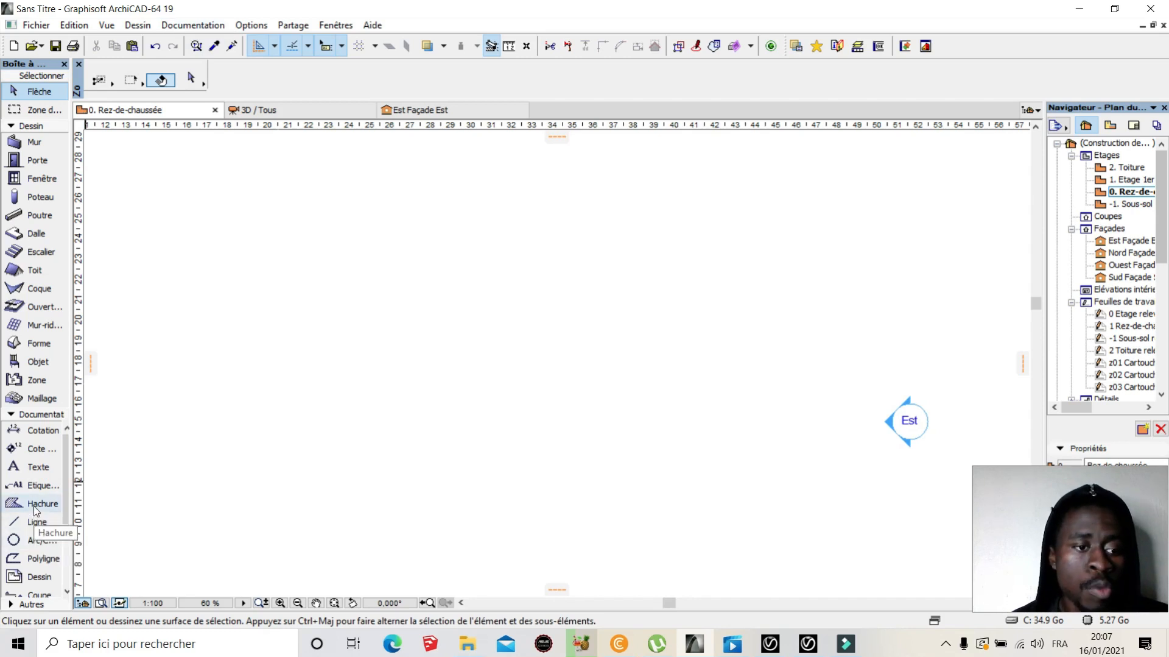
- Open the default settings of the Hachure tool
double_click(35, 511)
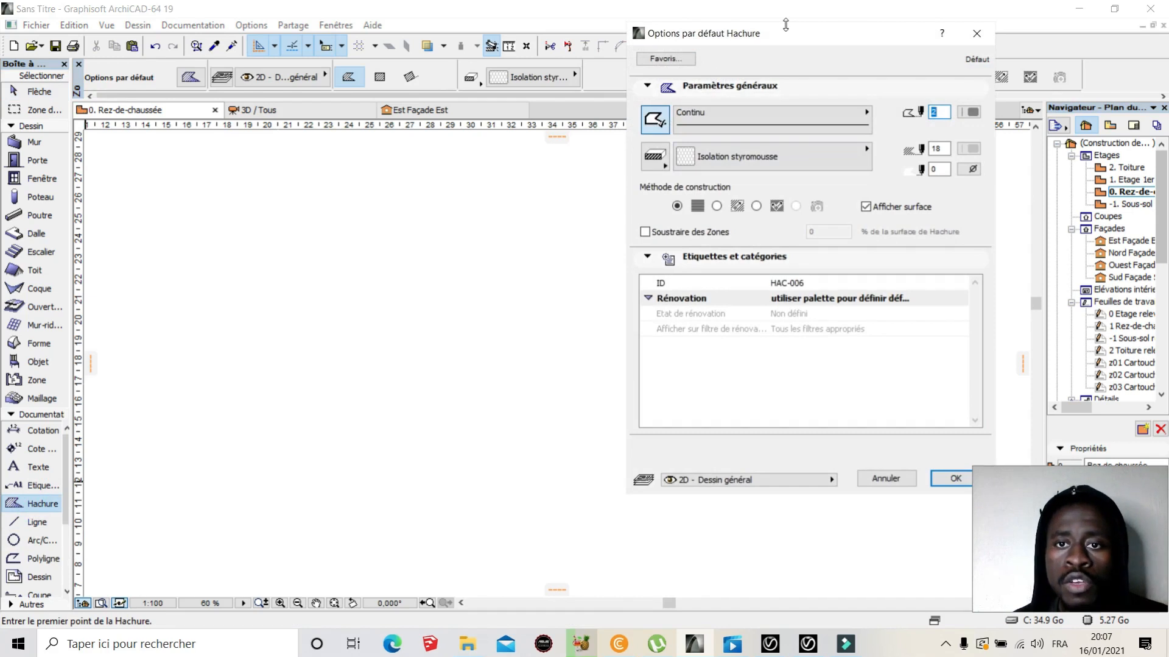
left_click_drag(789, 30, 623, 135)
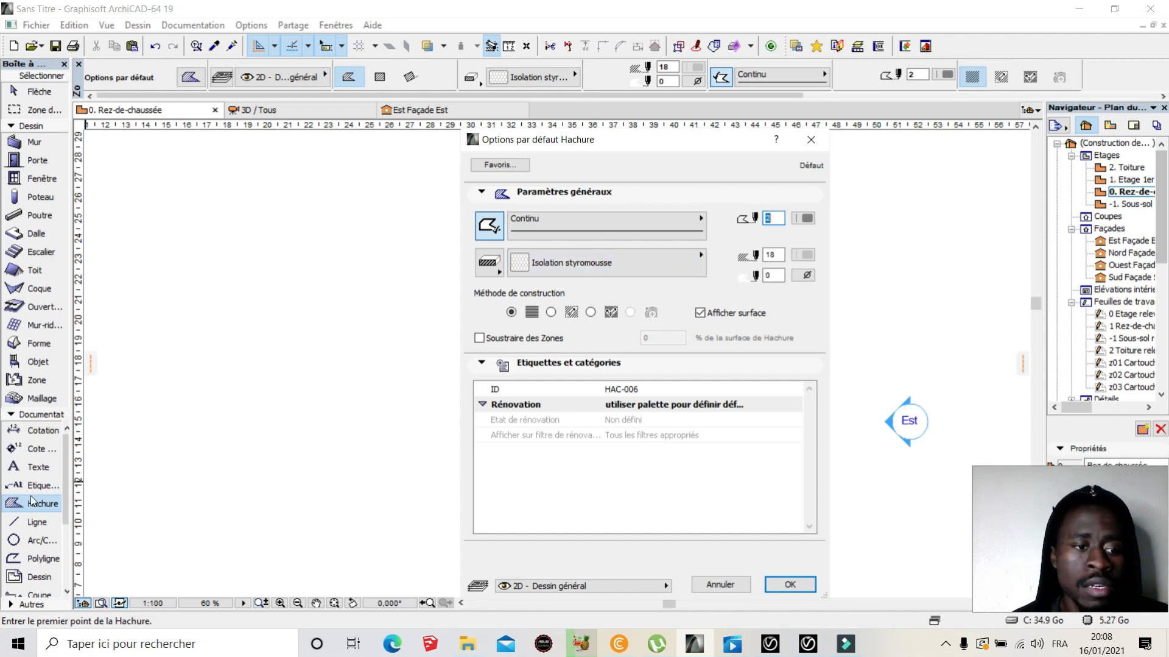
left_click(812, 142)
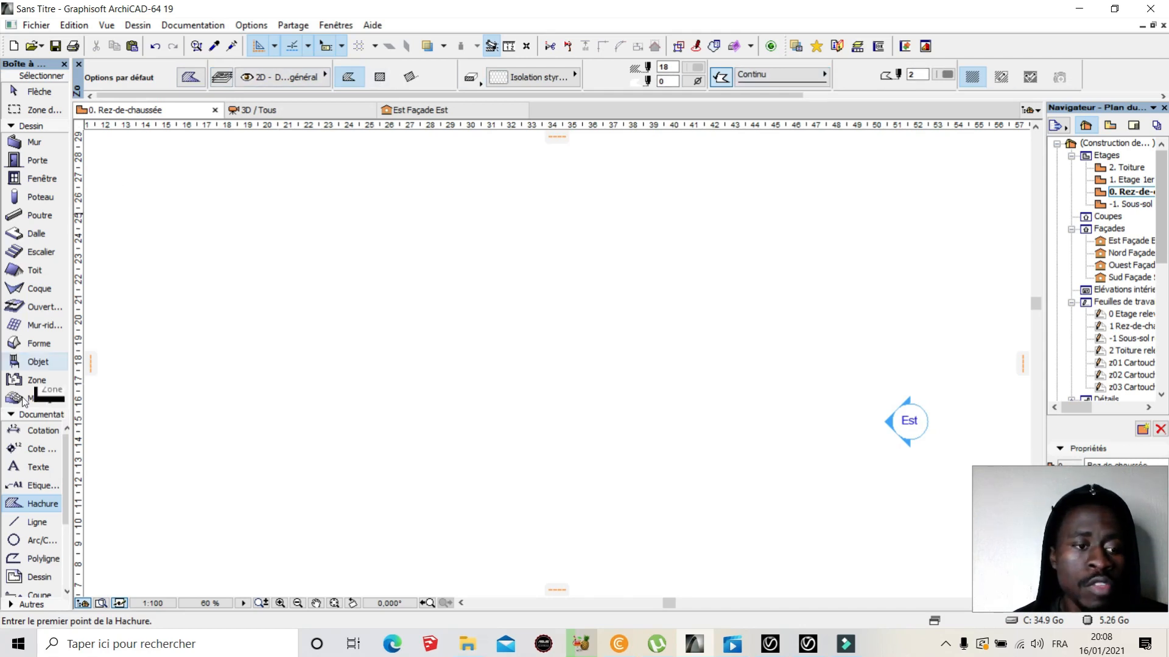
left_click(33, 507)
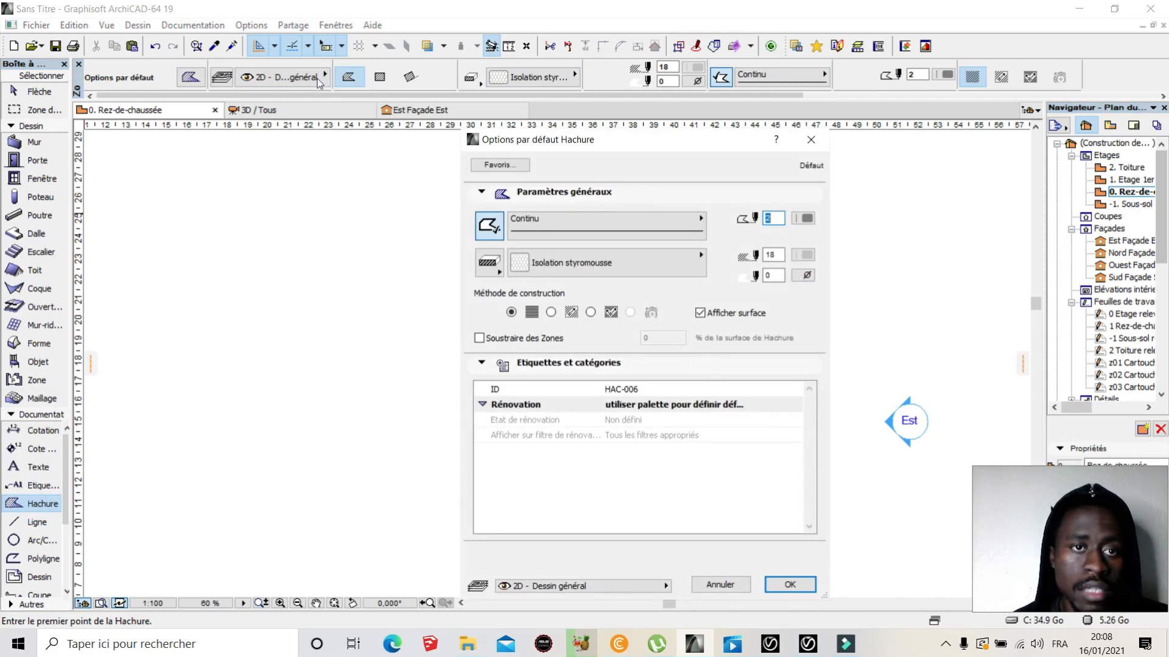
left_click(662, 165)
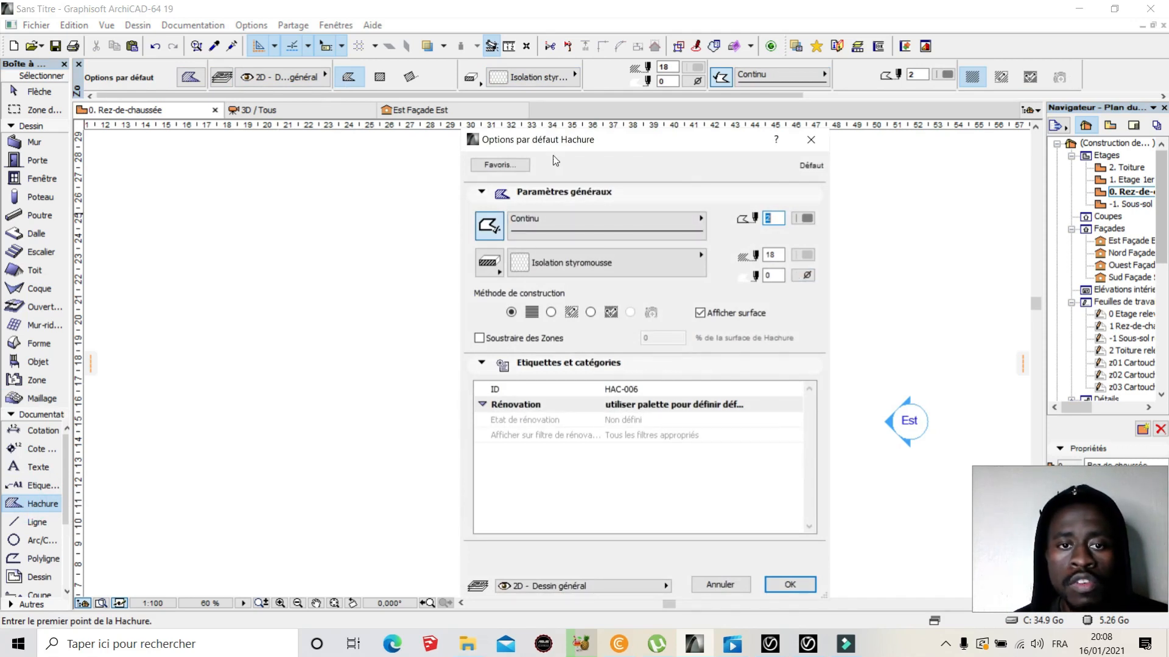
left_click_drag(633, 146, 498, 129)
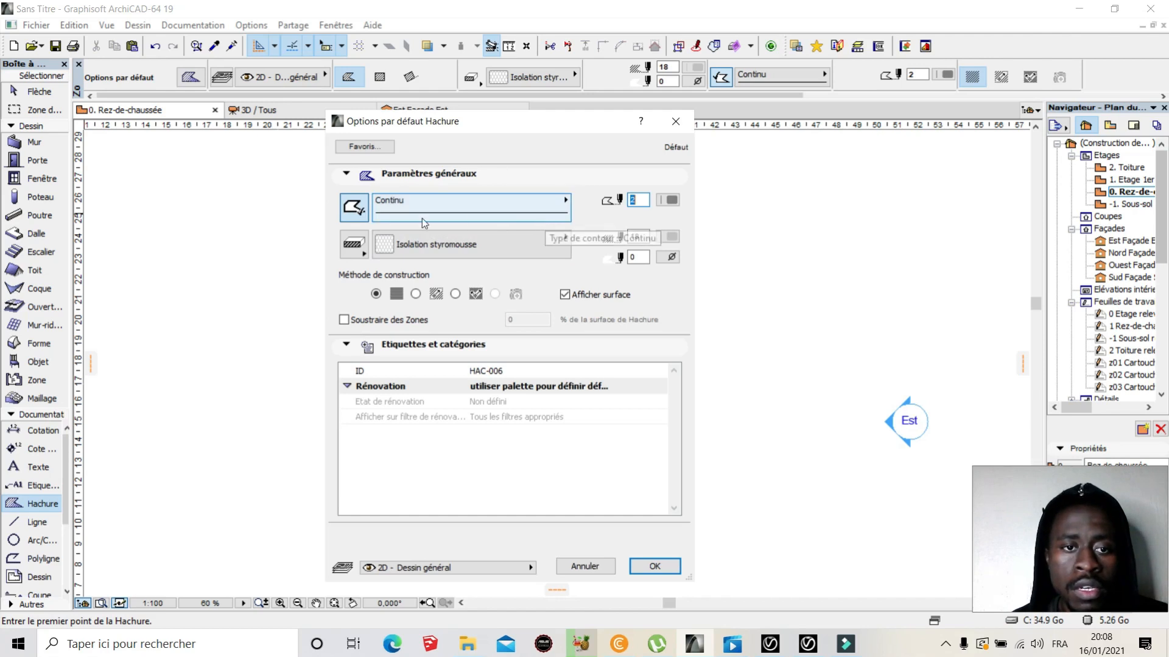
- Toggle the fill's contour off and on again and examine the available contour line types, keeping Continu
left_click(354, 207)
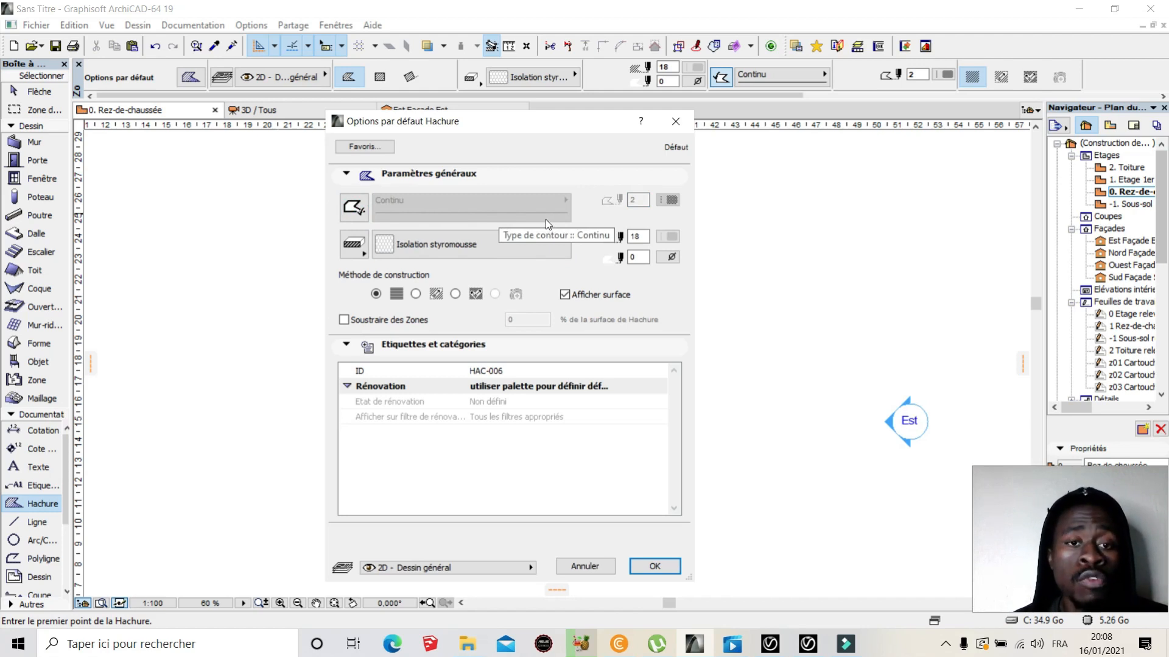
left_click(352, 210)
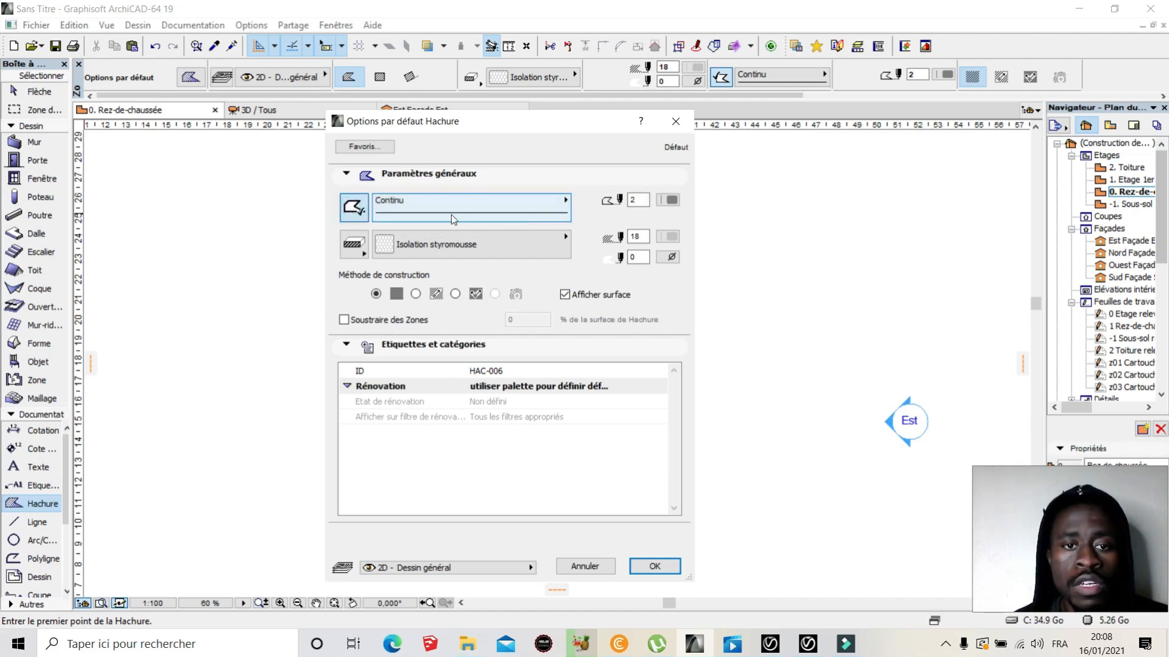
left_click(504, 210)
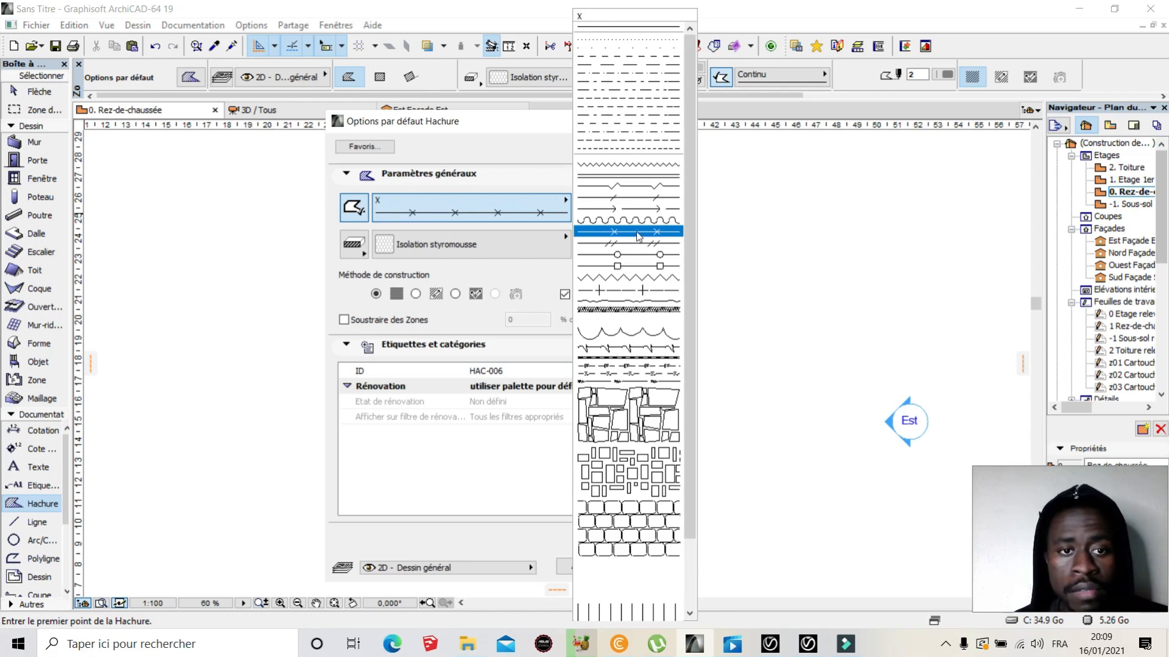
left_click(525, 177)
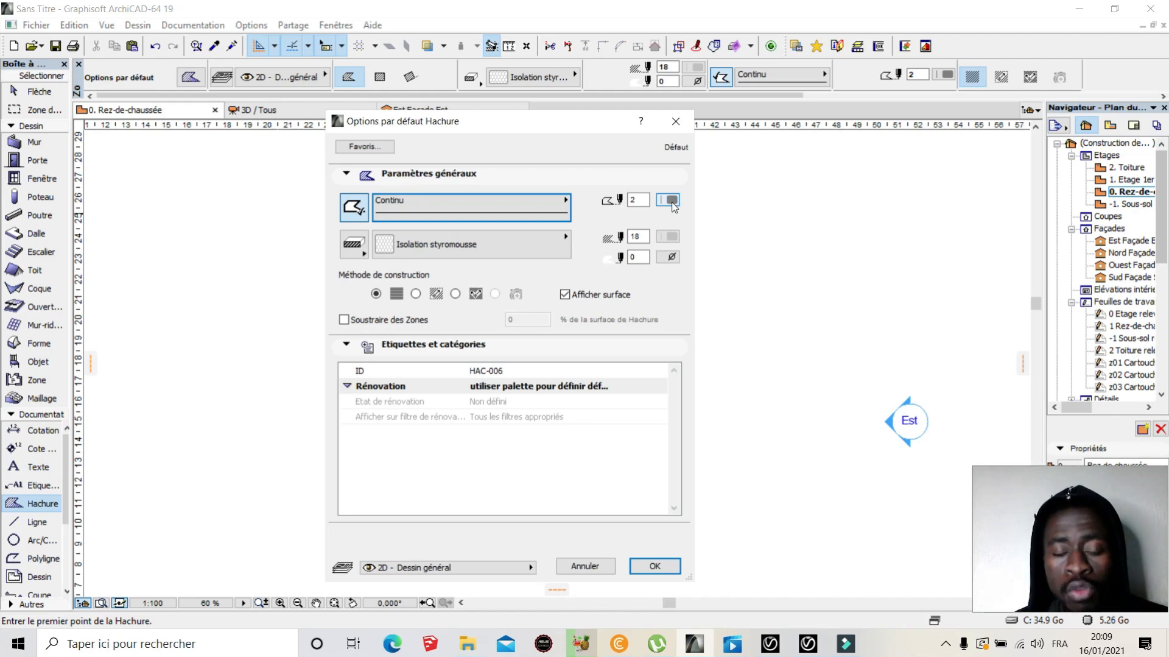
- Examine the contour pen colours and the fill category options in the Hachure settings
left_click(672, 201)
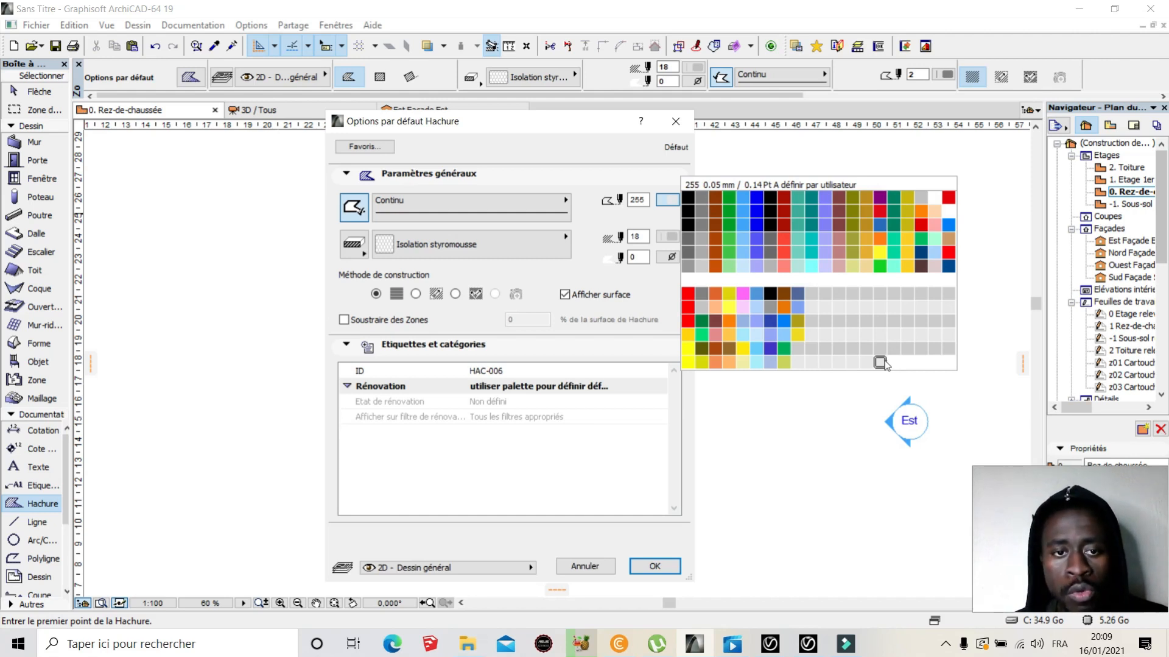
left_click(695, 262)
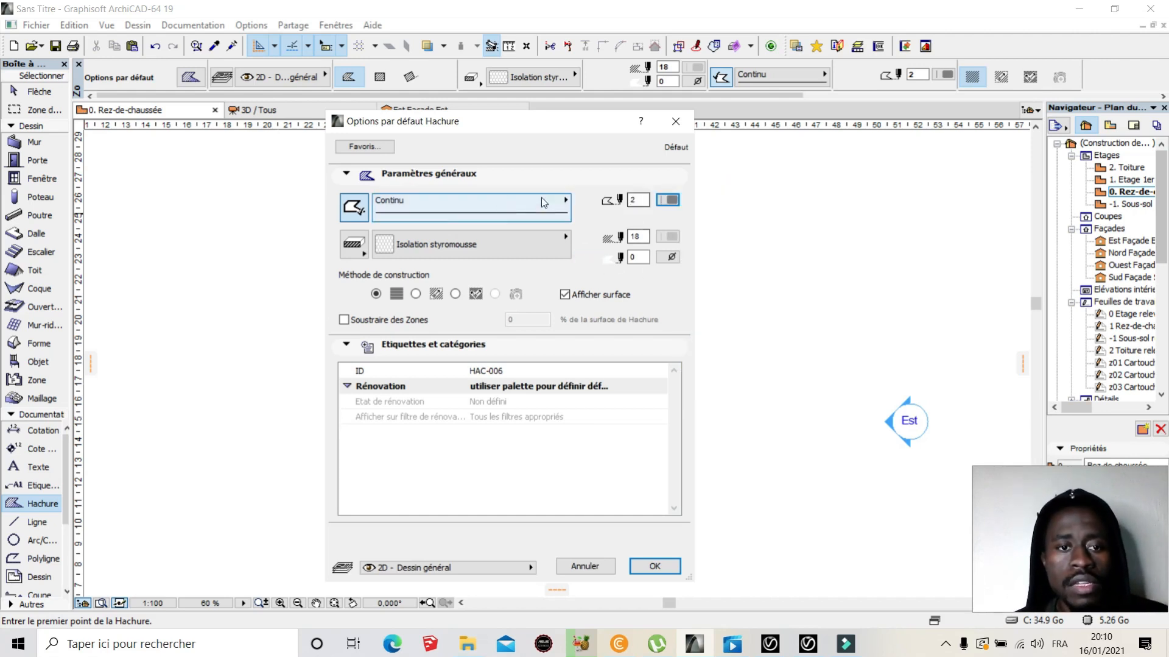
left_click(363, 255)
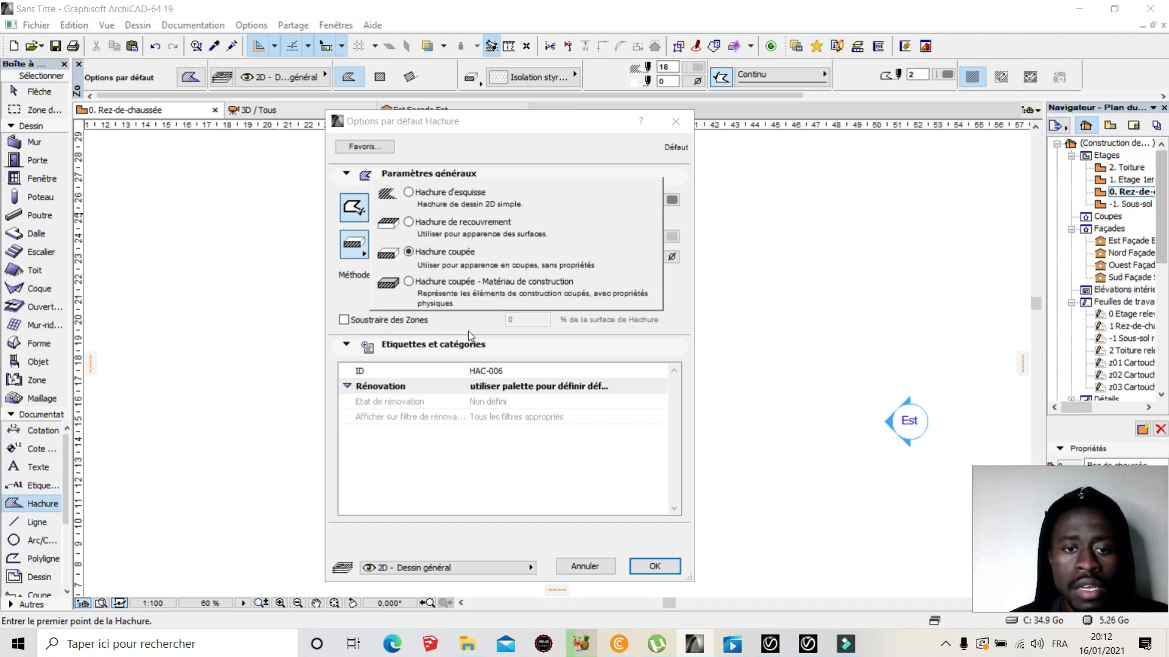
left_click(343, 319)
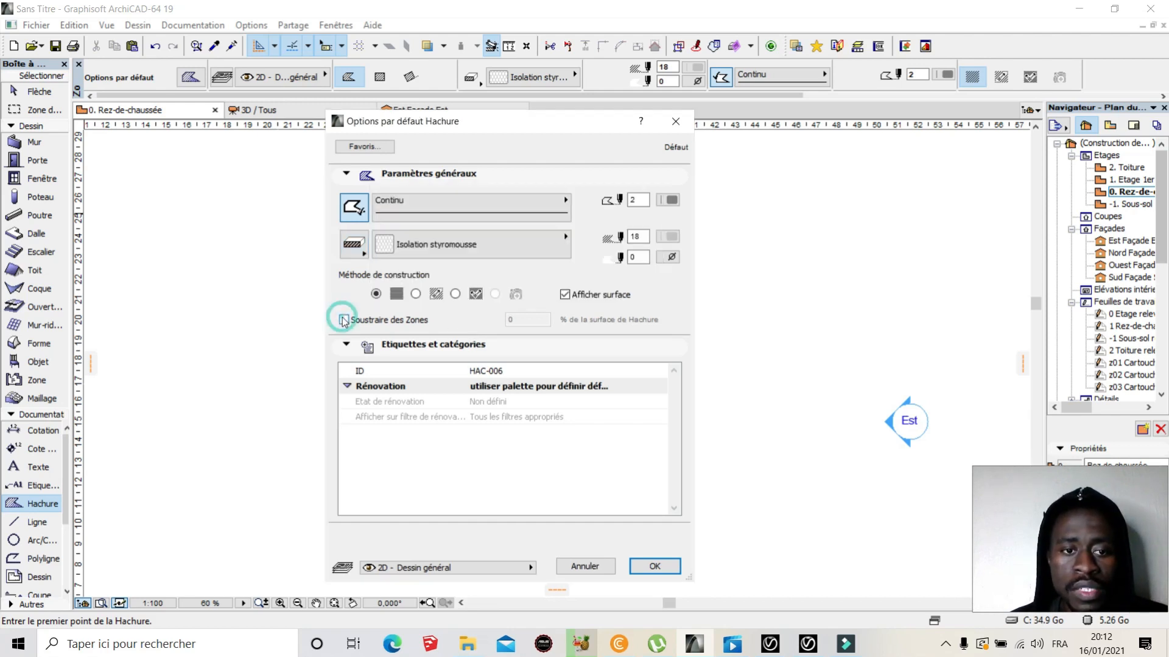
- Enable Soustraire des Zones and set its threshold to 20 % of the fill surface
left_click(343, 319)
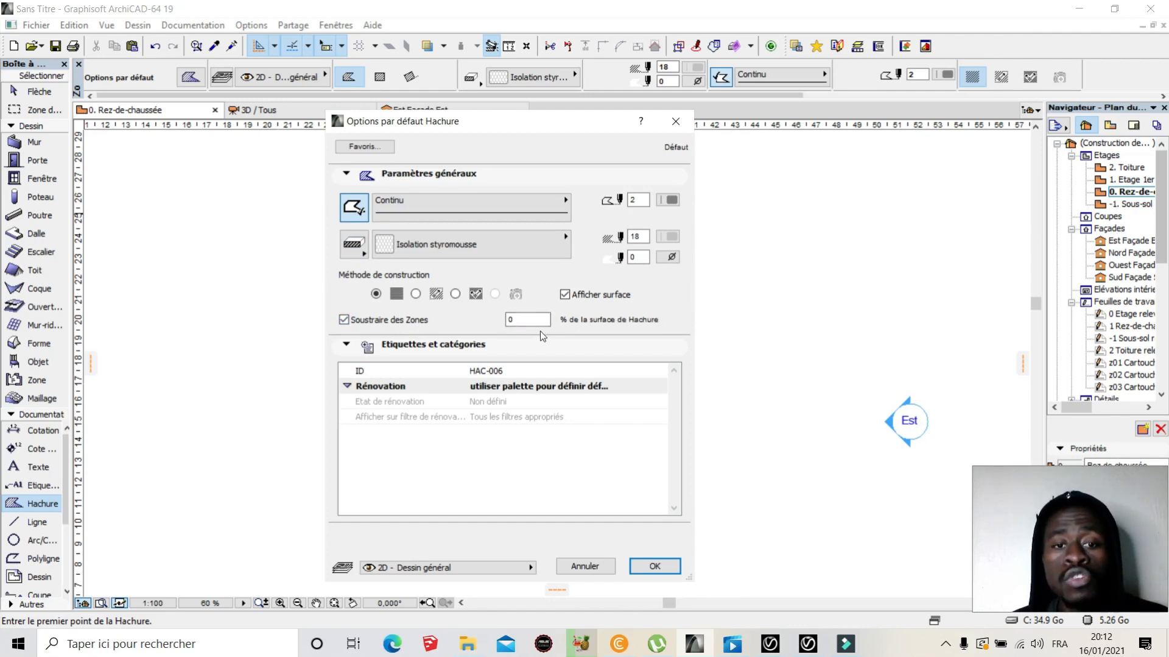
left_click(517, 320)
key("BackSpace")
type("20")
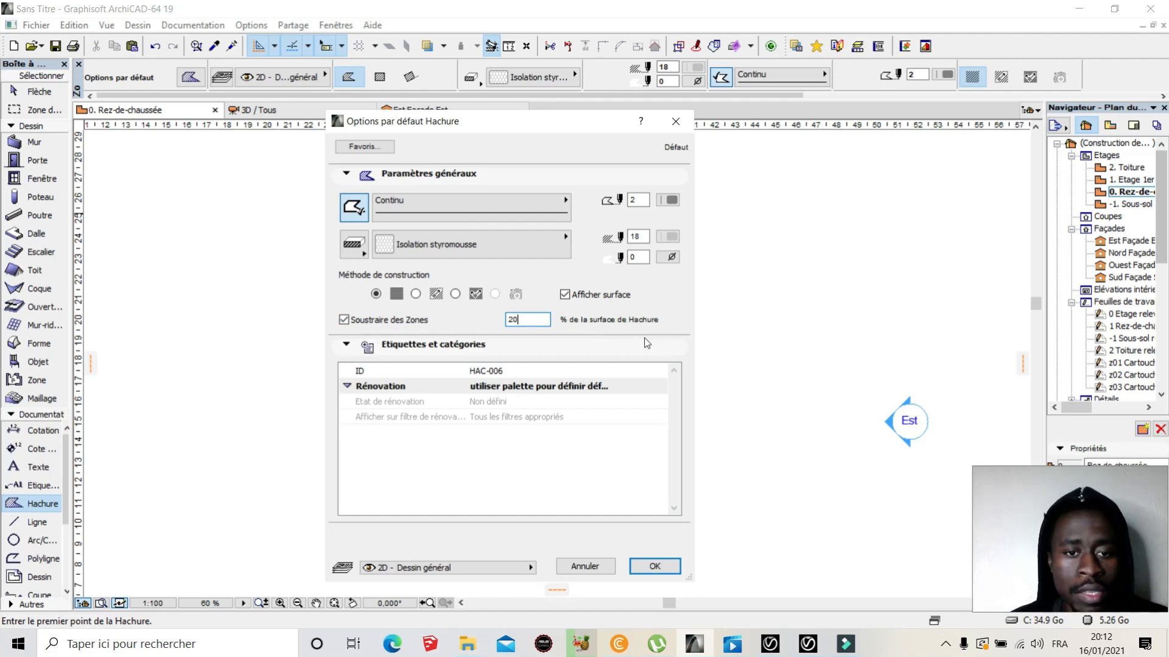
key("BackSpace")
key("BackSpace")
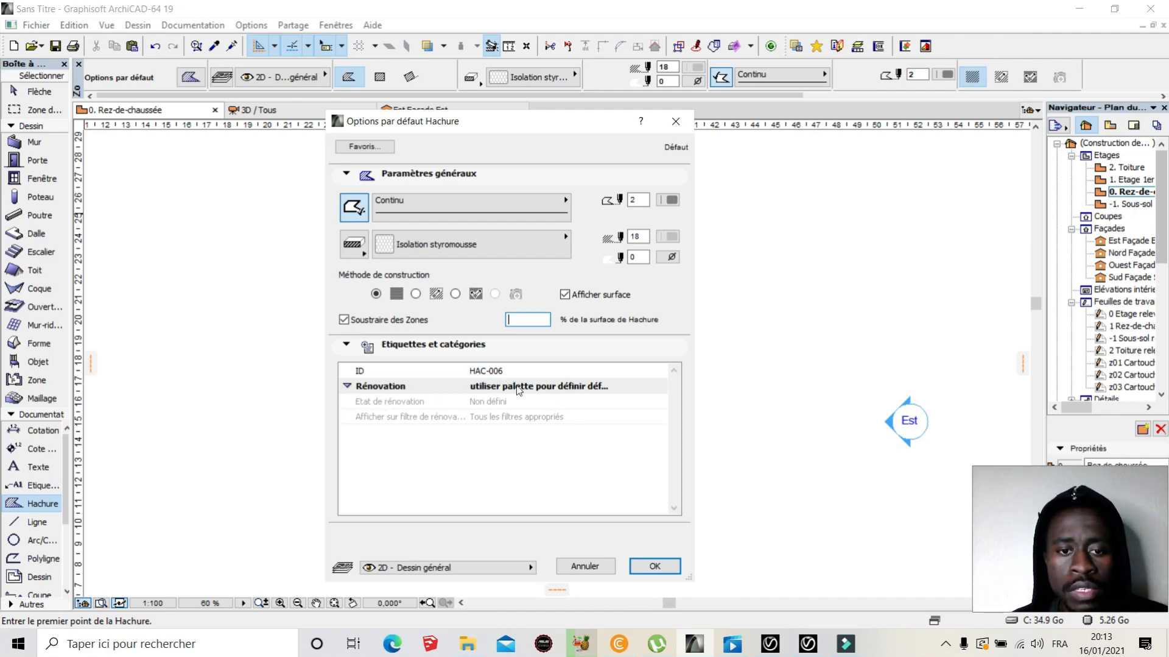
left_click(346, 386)
left_click(346, 386)
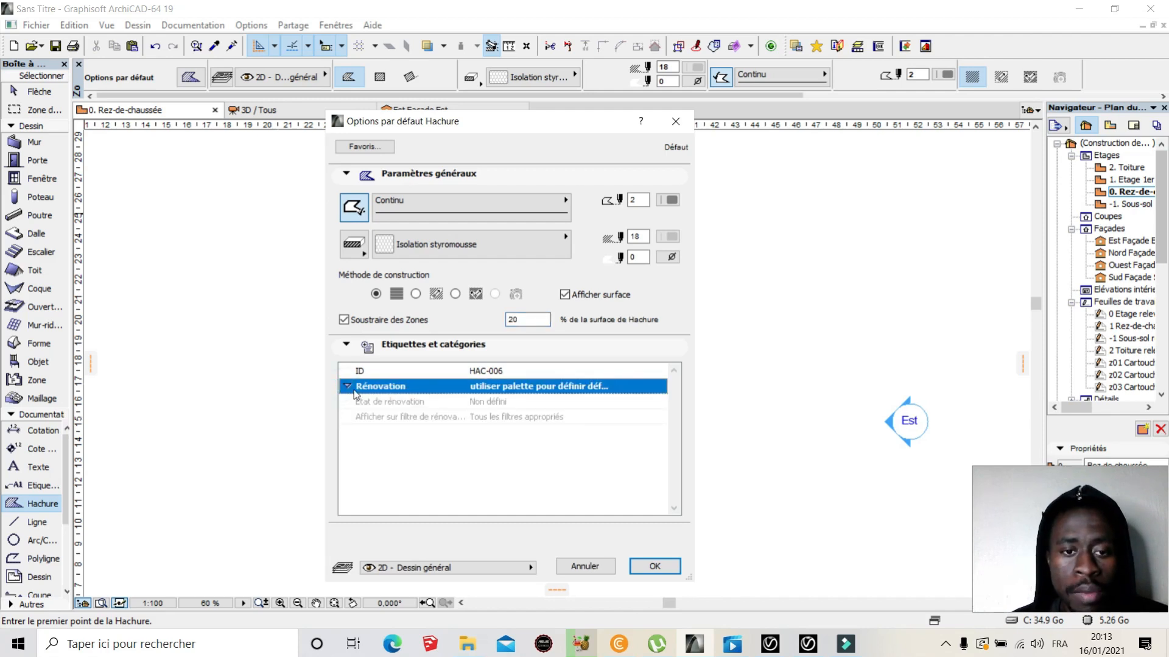
- Reset the zone subtraction threshold to 0 % and disable Soustraire des Zones
left_click(530, 320)
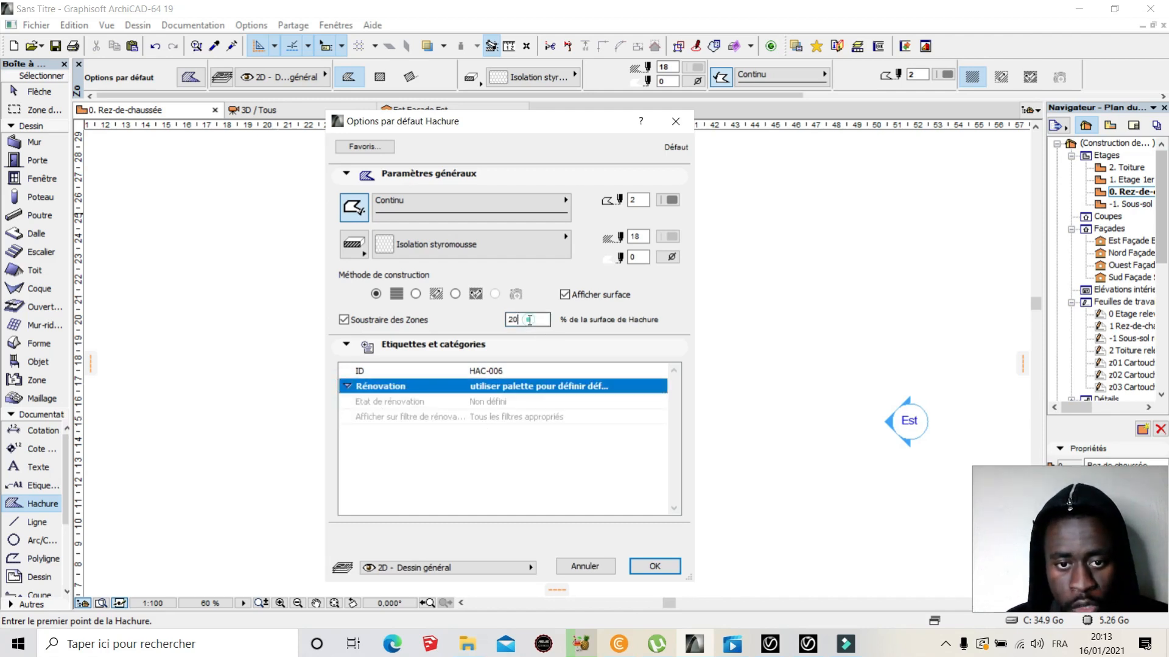
key("BackSpace")
key("BackSpace")
type("0")
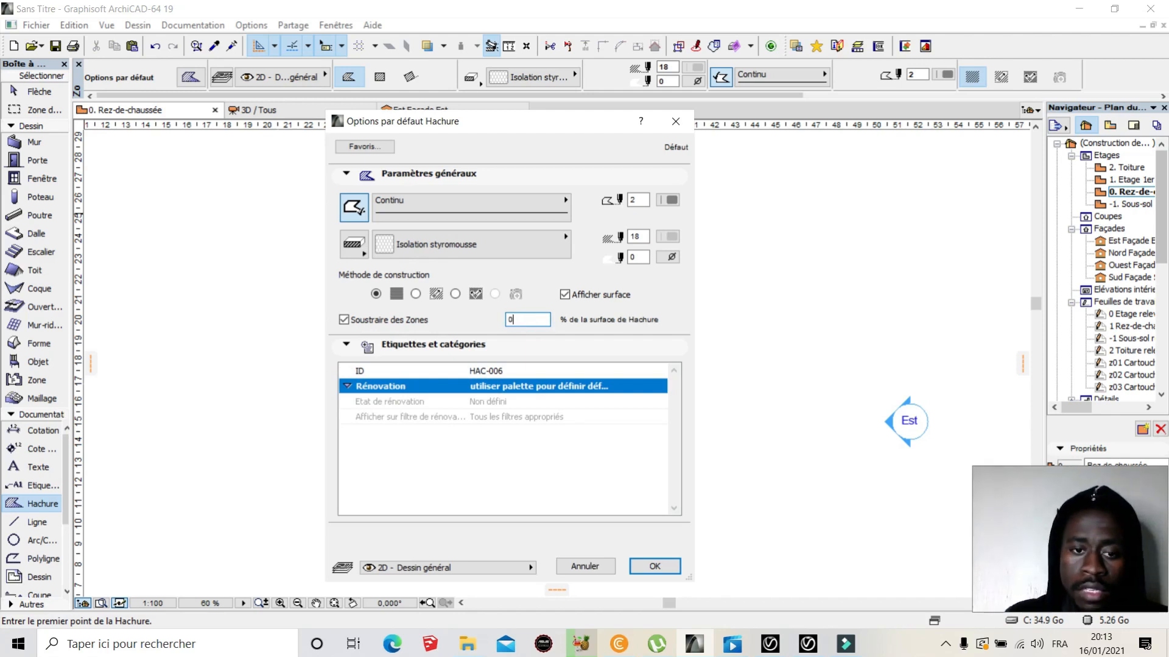
left_click(344, 319)
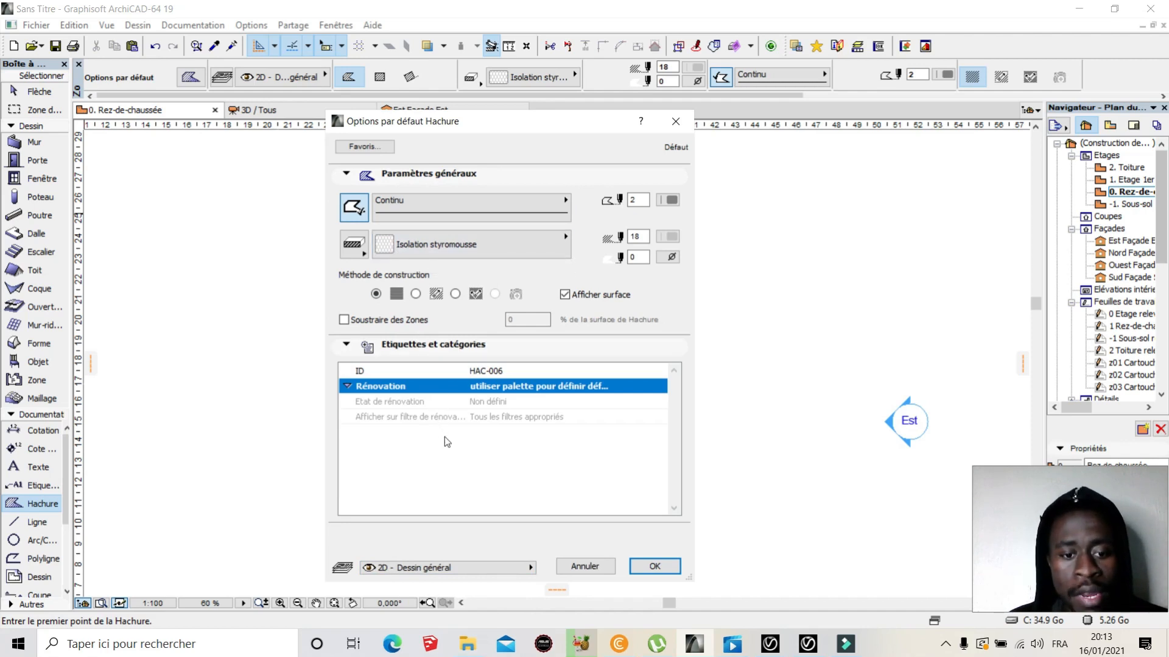
- Examine the layers available for the fill, keep 2D - Dessin général, and close the Hachure settings
left_click(464, 577)
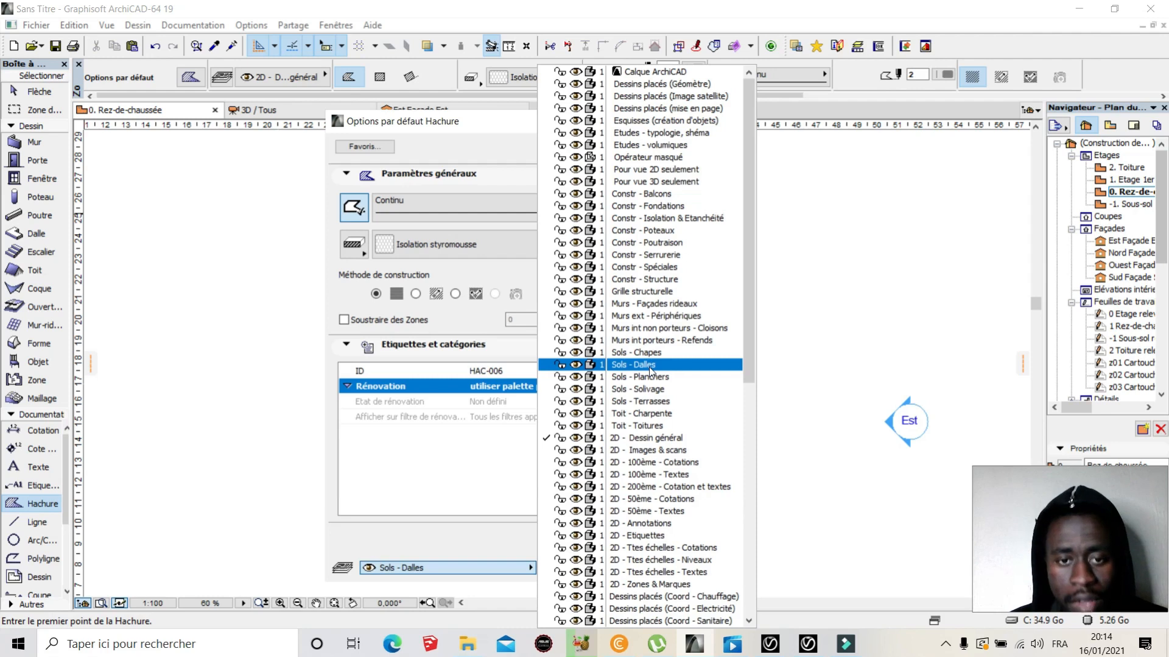
left_click(652, 437)
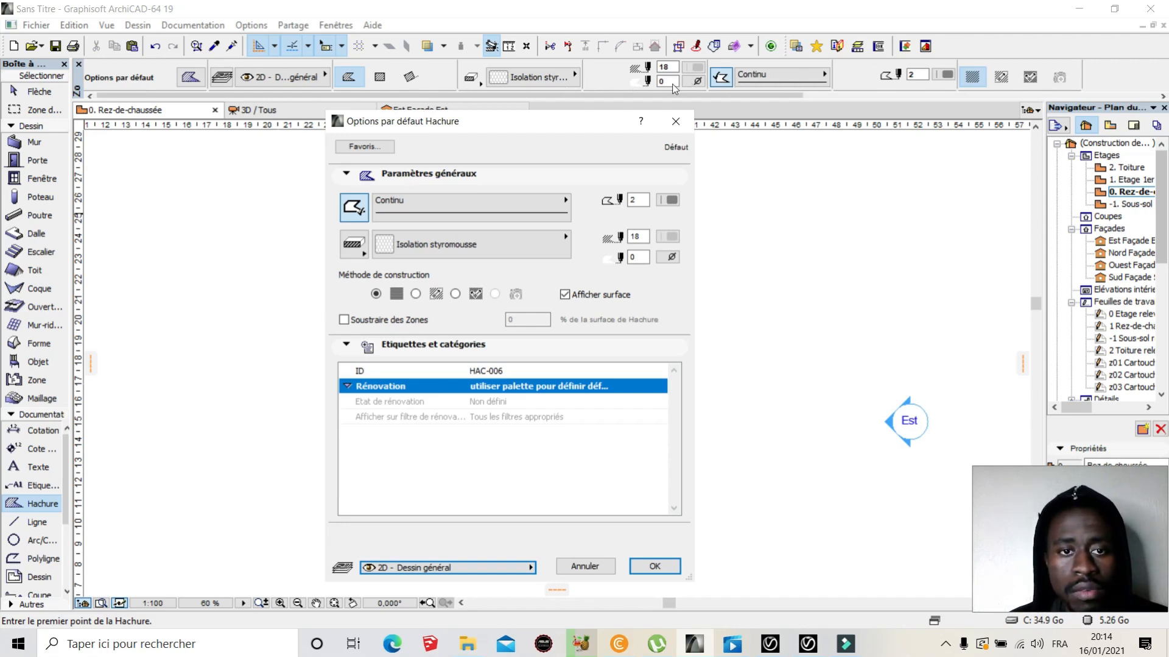
left_click(676, 122)
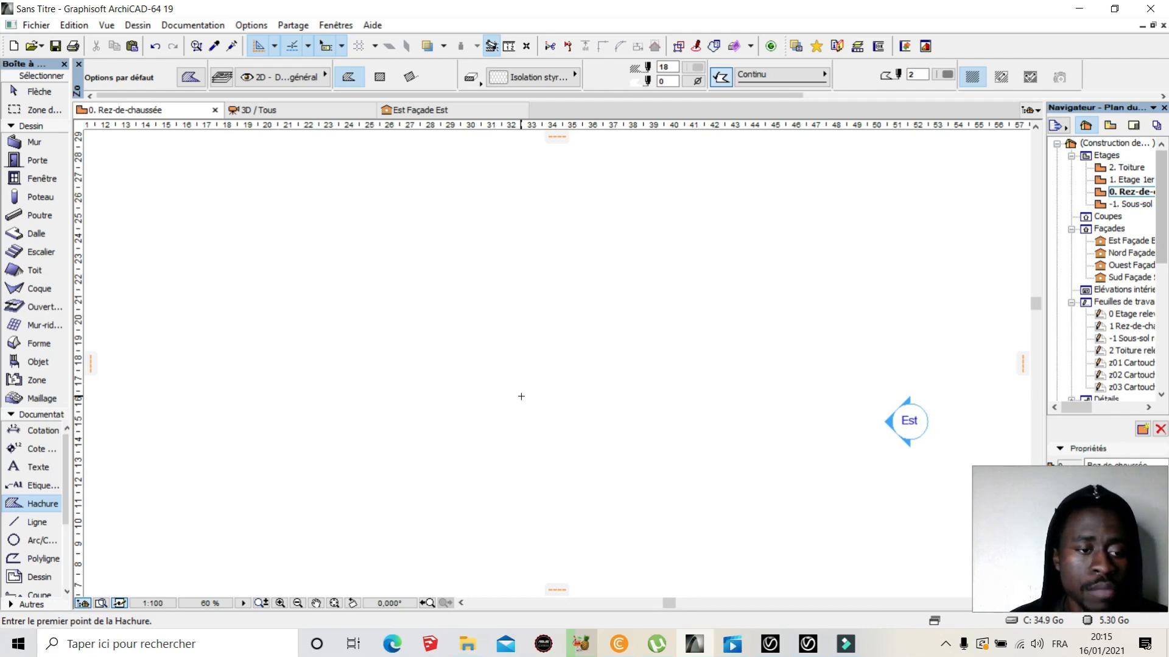
- Draw a rectangle about 10.9 wide and 7.2 high from four separate lines, extending the upper line past the right side
left_click(27, 524)
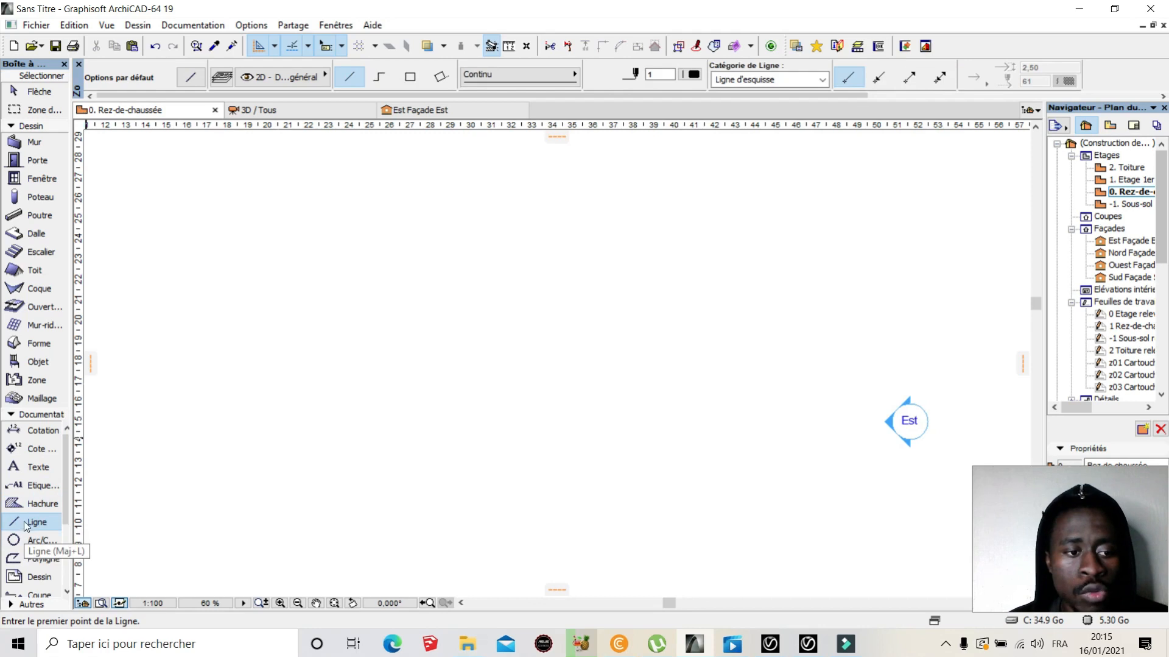
left_click(393, 248)
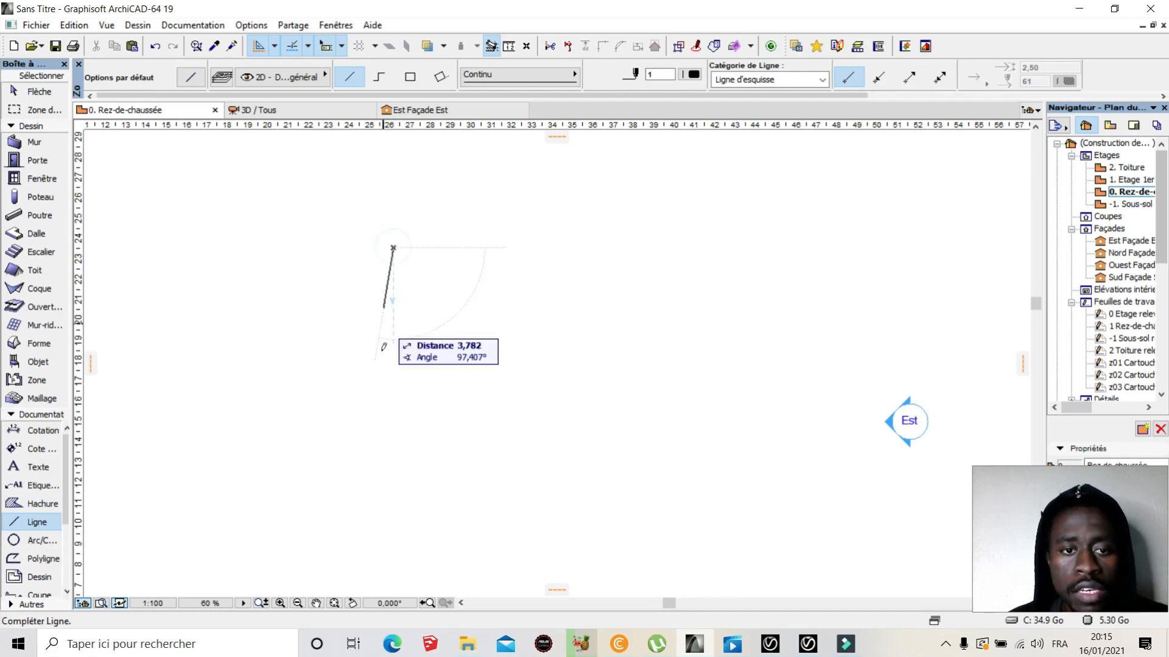
left_click(394, 392)
left_click(394, 392)
left_click(613, 393)
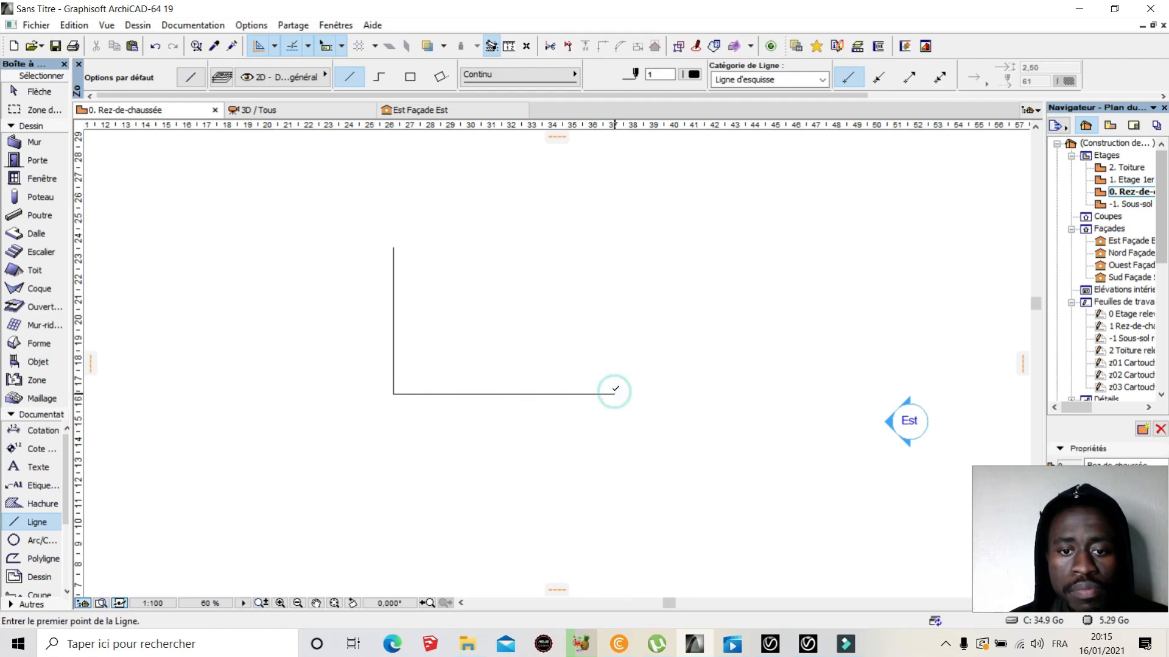
left_click(614, 393)
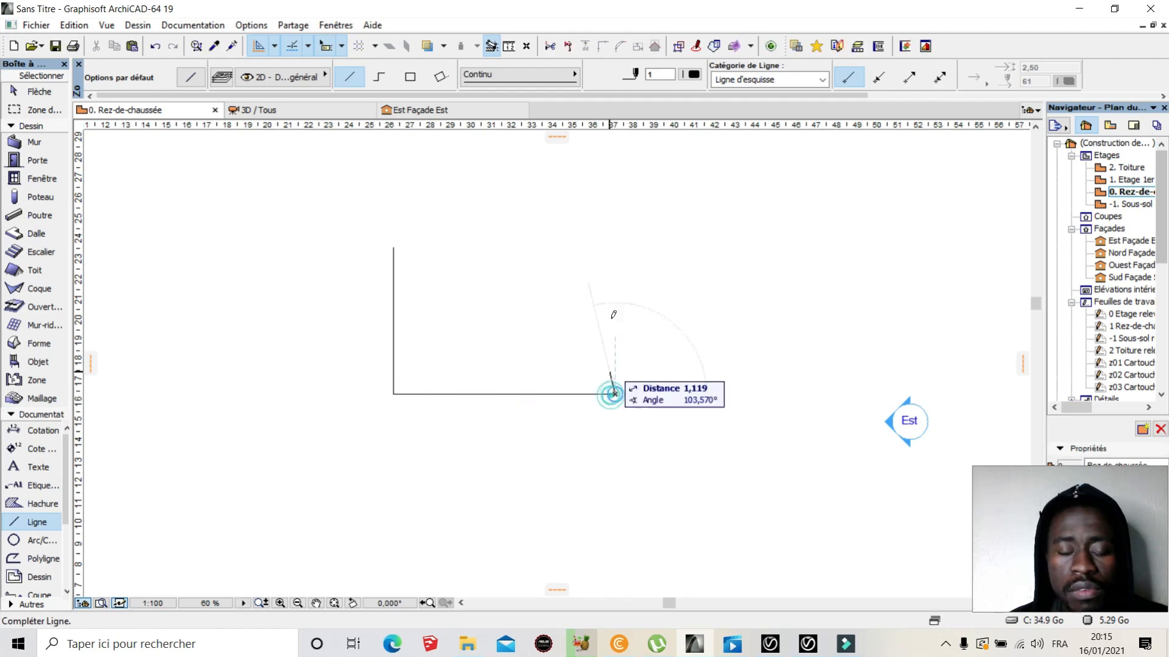
left_click(615, 247)
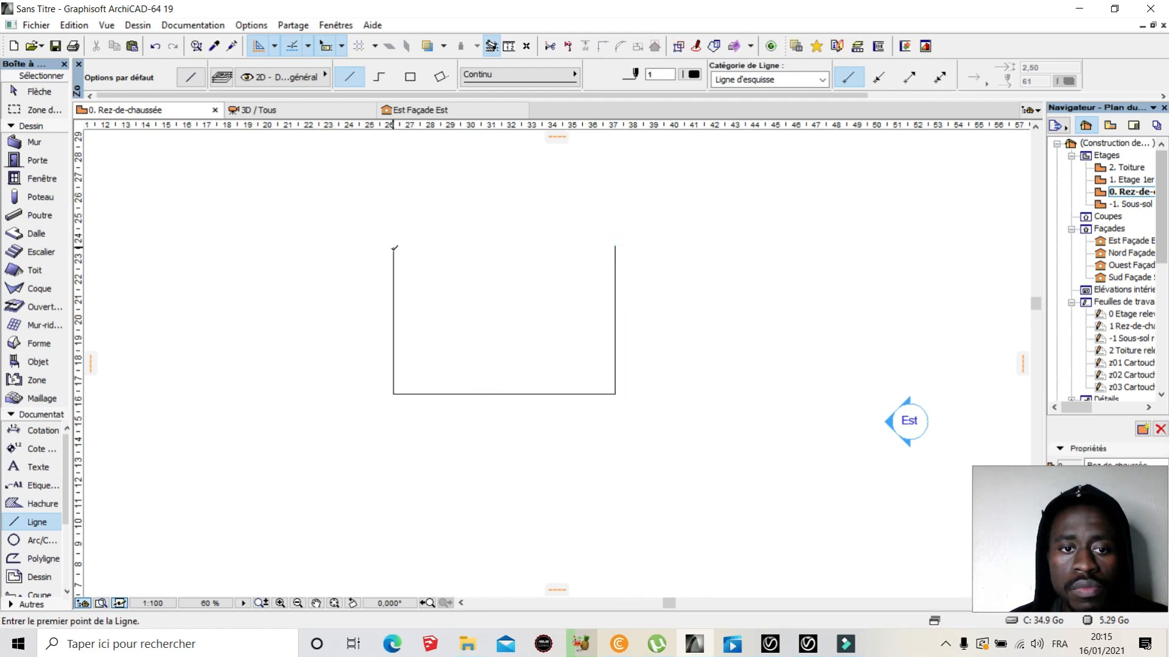
left_click(393, 247)
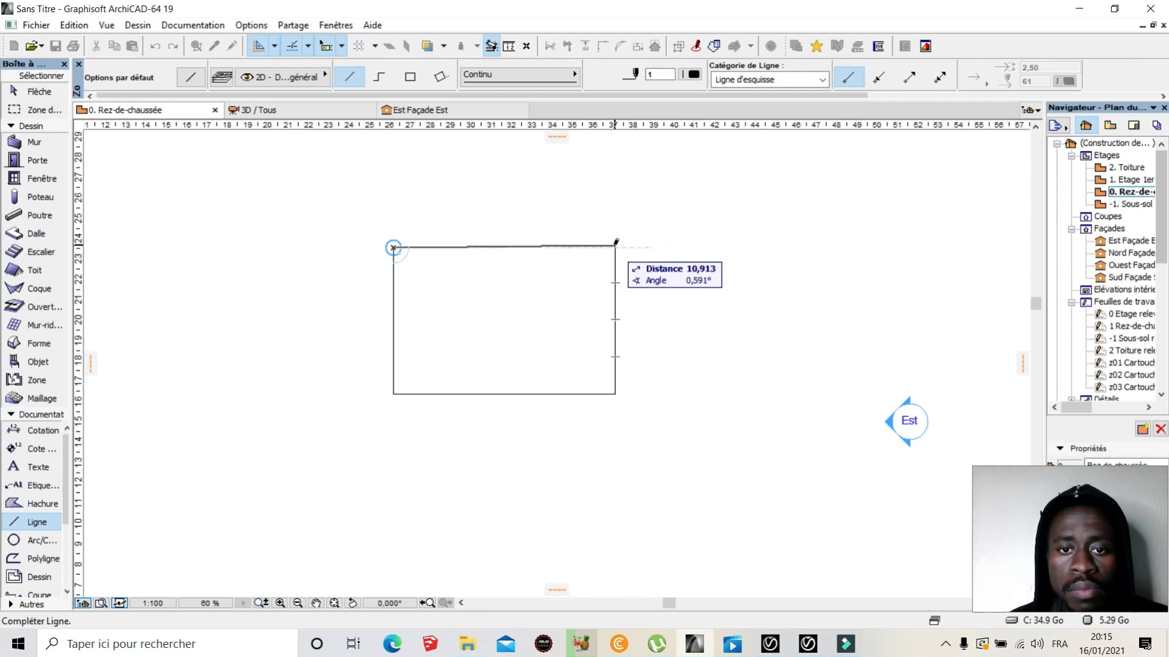
left_click(640, 247)
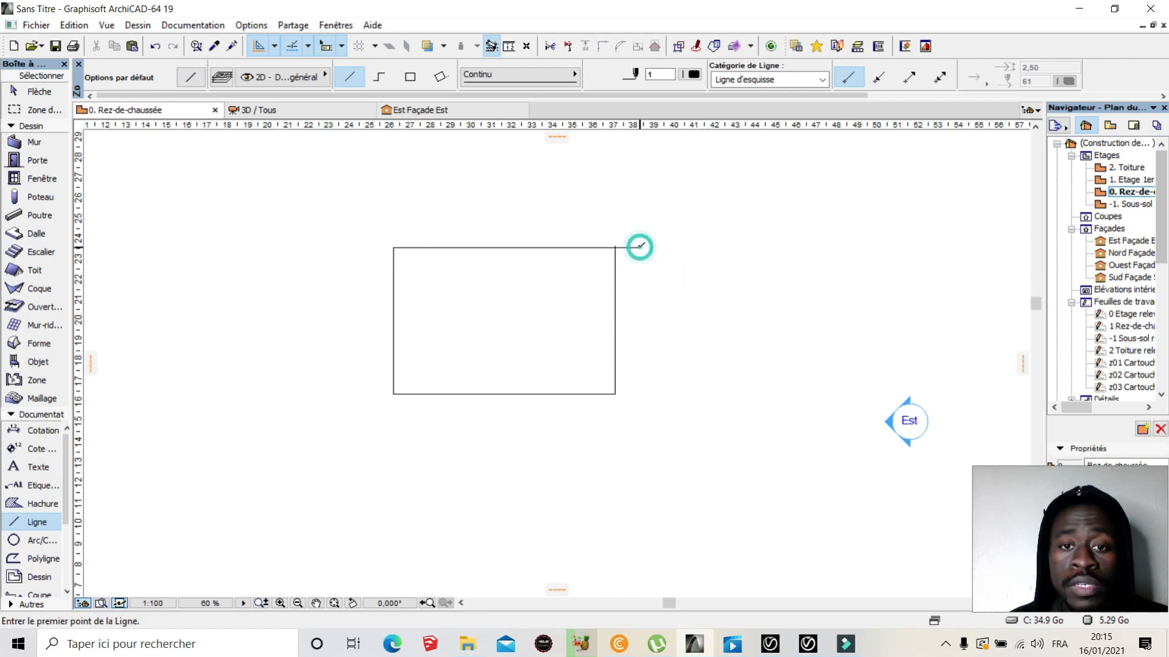
- Shorten the rectangle's upper line so its overshooting end meets the right vertical line
scroll(633, 245, "up", 9)
scroll(580, 230, "up", 1)
left_click(37, 90)
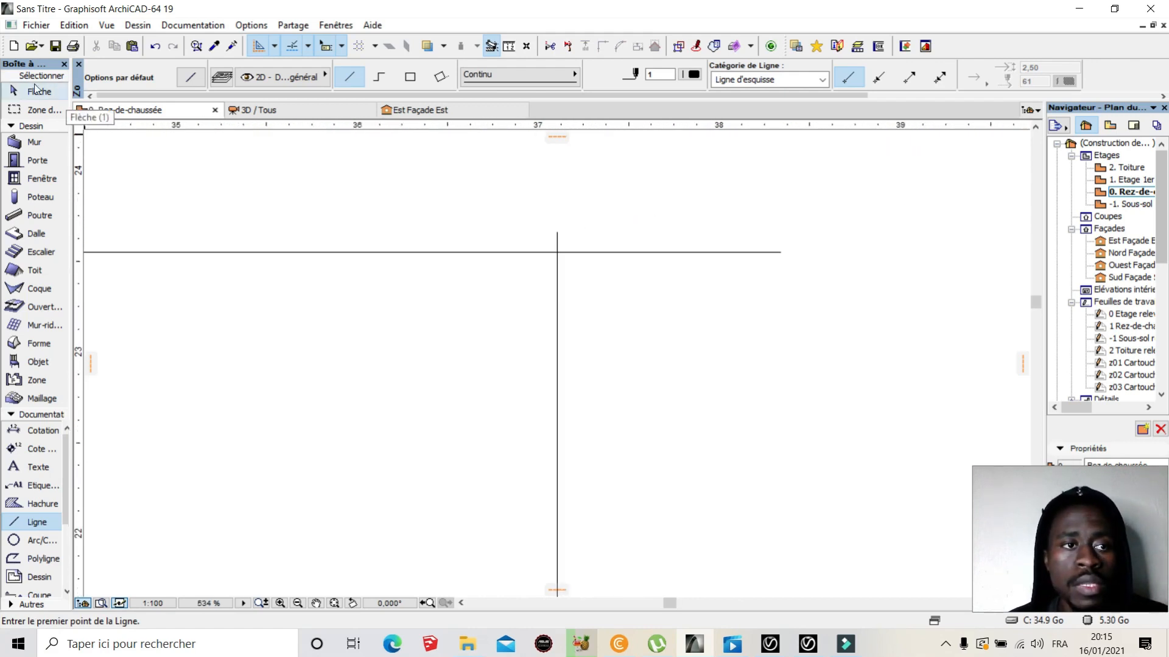
left_click(578, 251)
left_click(781, 252)
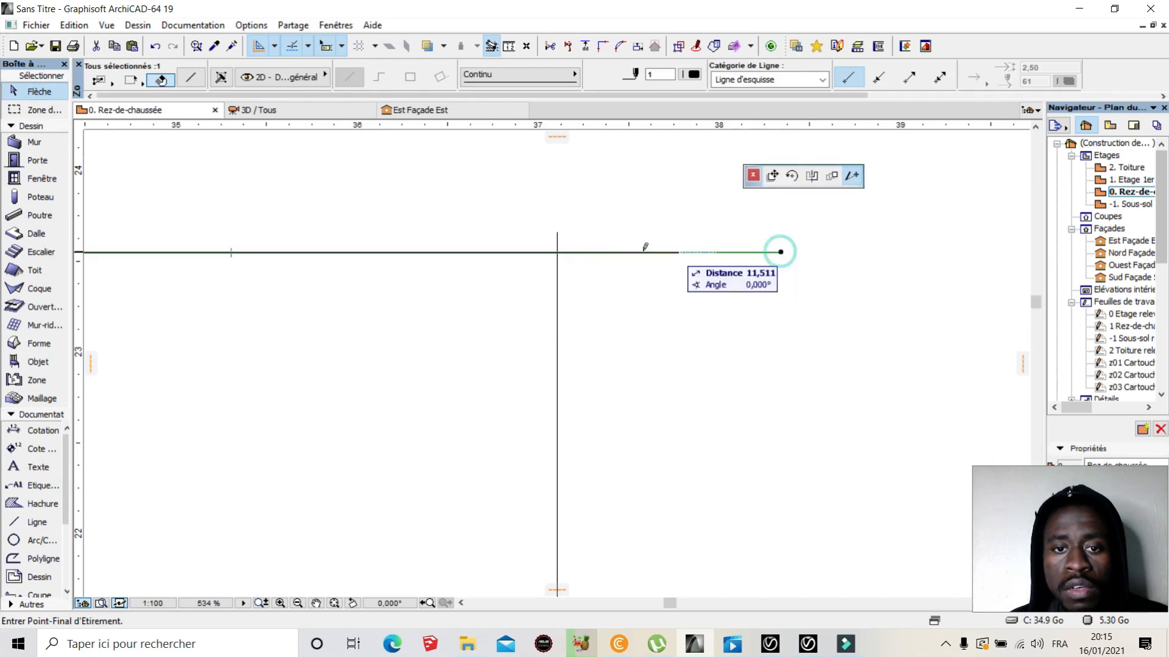
left_click(558, 248)
- Shorten the right vertical line so its upper end meets the end of the upper line
left_click(558, 243)
left_click(558, 232)
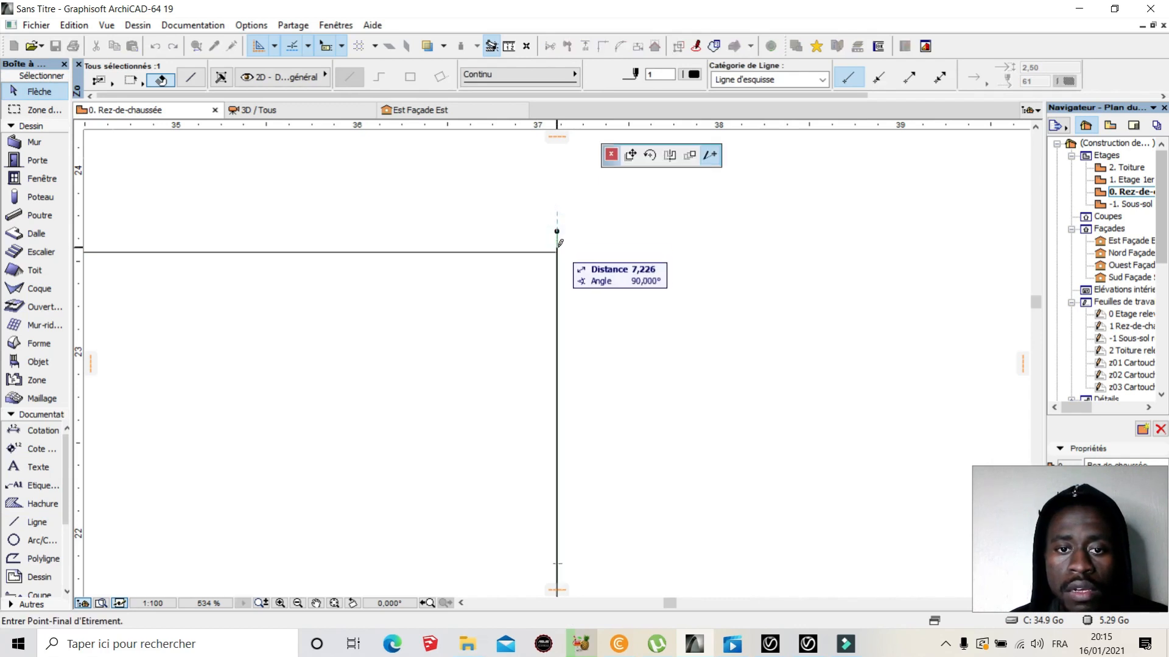
left_click(557, 251)
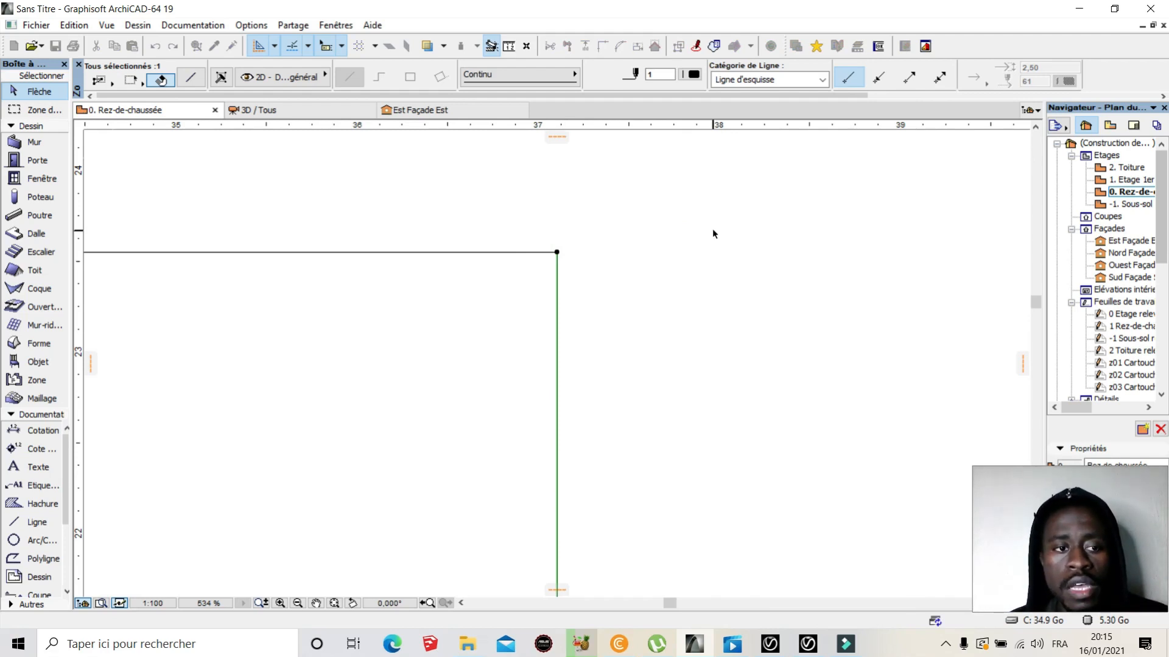
- Fill the whole line-drawn rectangle with an Isolation styromousse hachure using the Magic Wand, and place its surface-area label near the middle
scroll(713, 227, "down", 5)
scroll(661, 254, "down", 2)
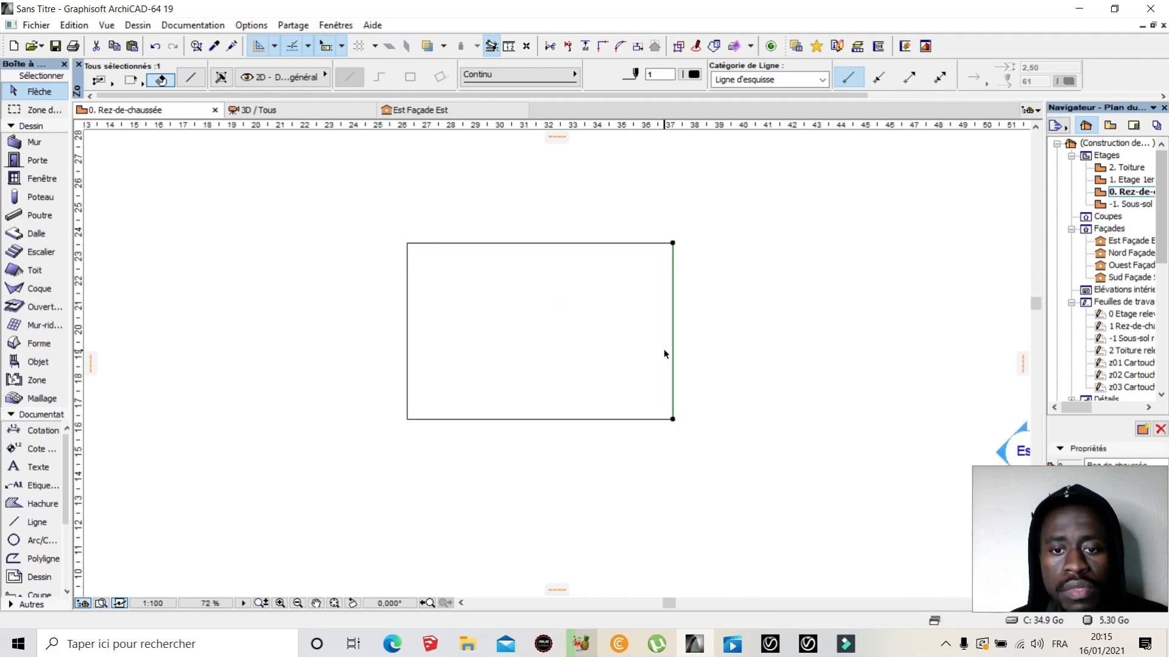
scroll(664, 348, "up", 1)
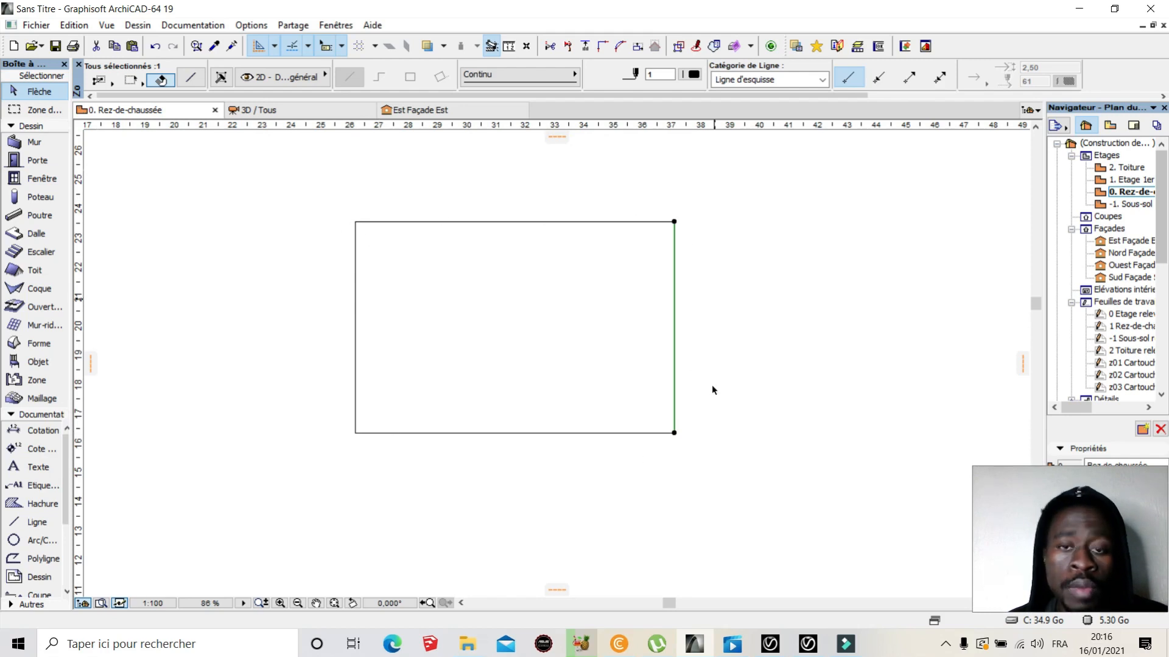
left_click(758, 313)
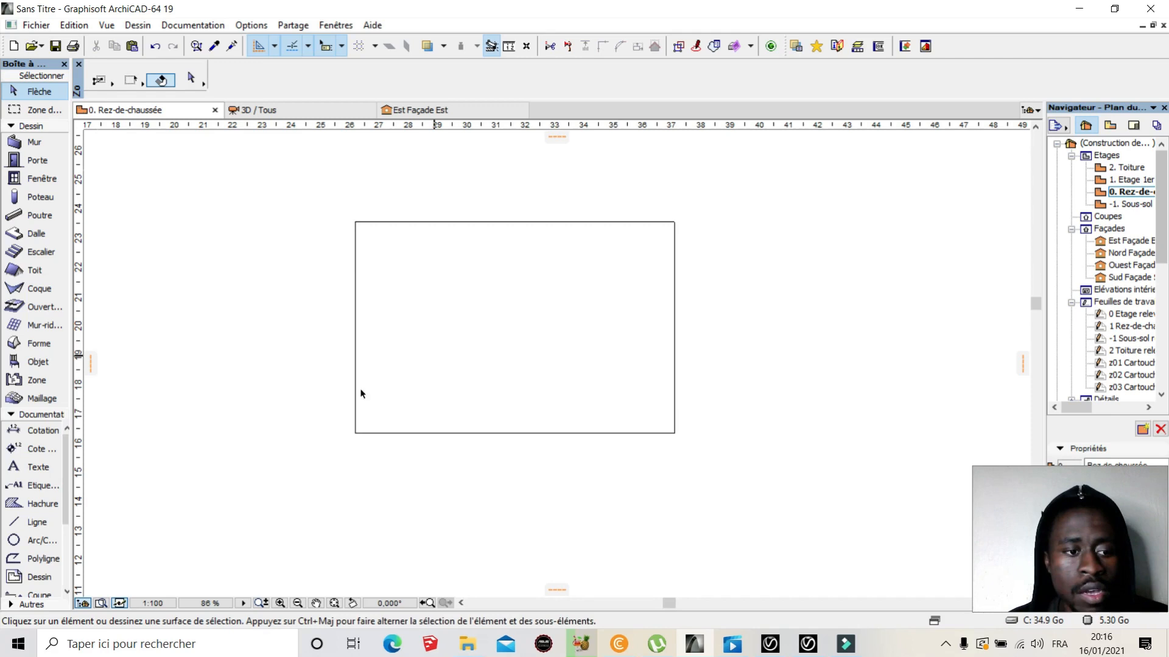
left_click(52, 513)
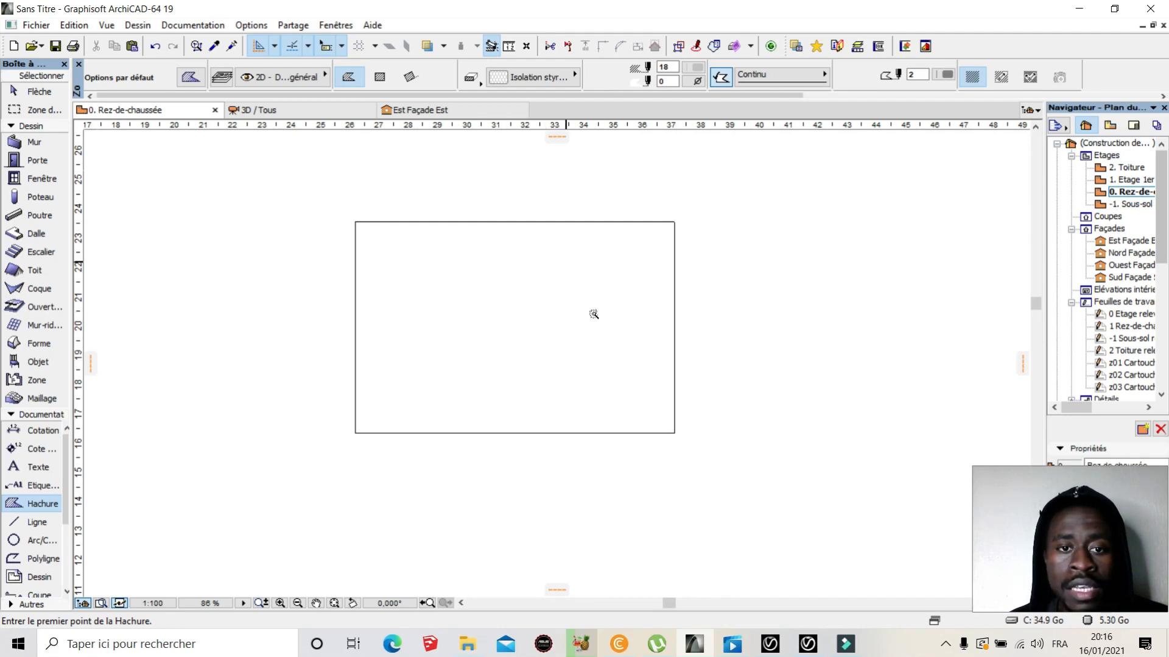
left_click(541, 325)
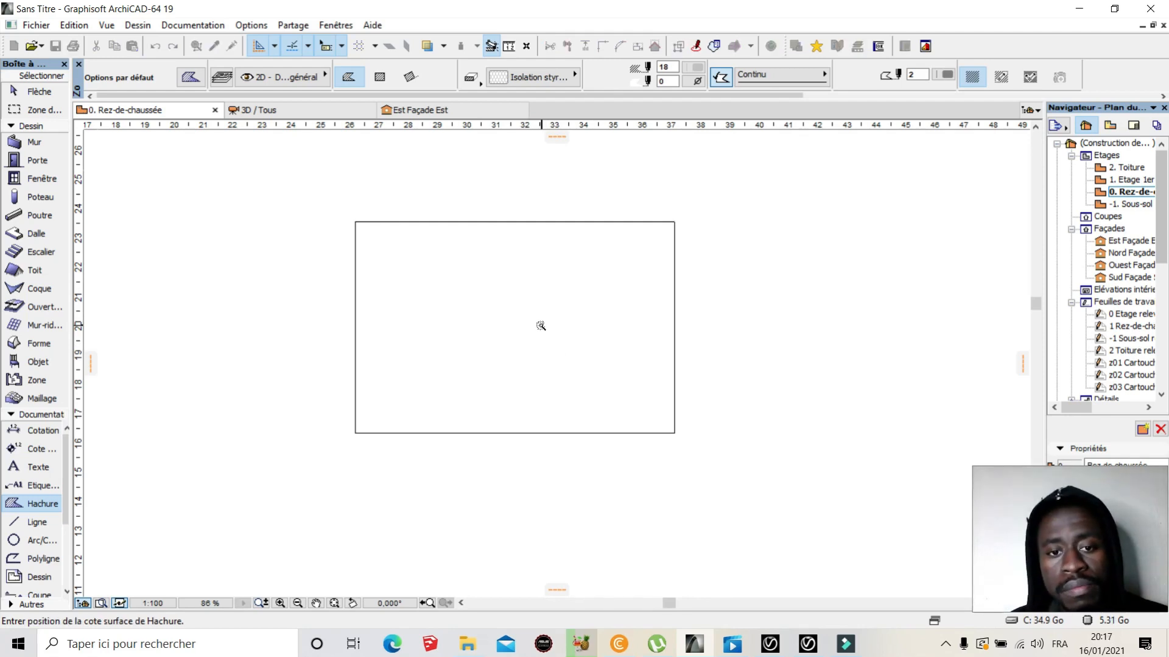
left_click(541, 326)
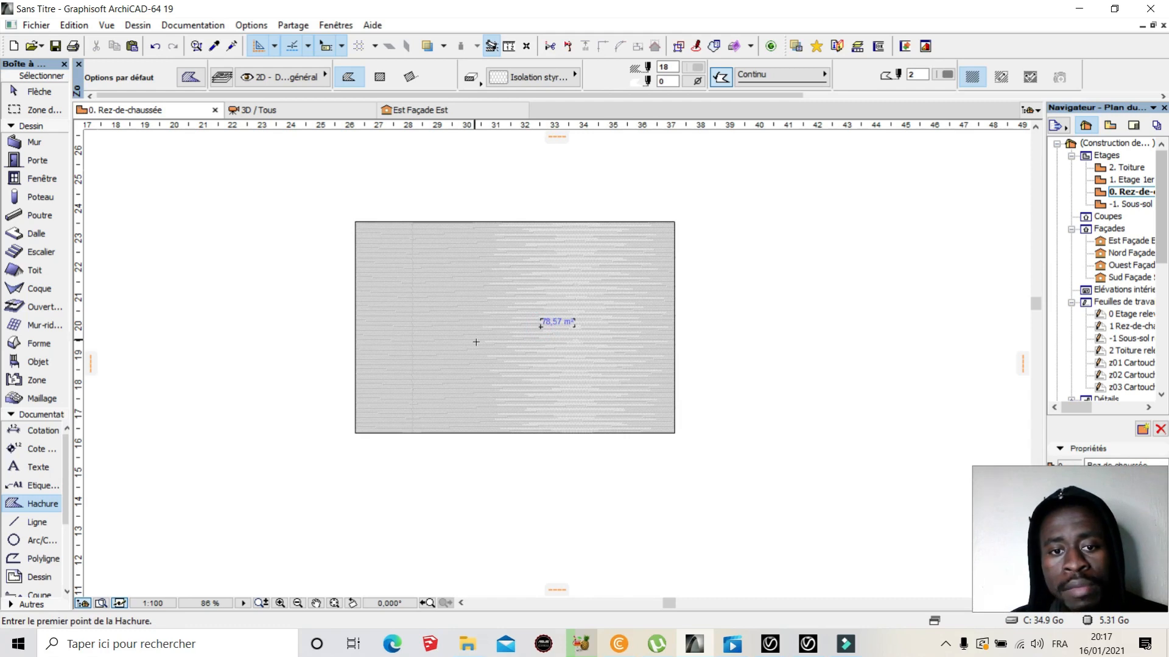
- Open the Hachure default settings and move the dialog clear of the filled rectangle so both can be seen
double_click(42, 503)
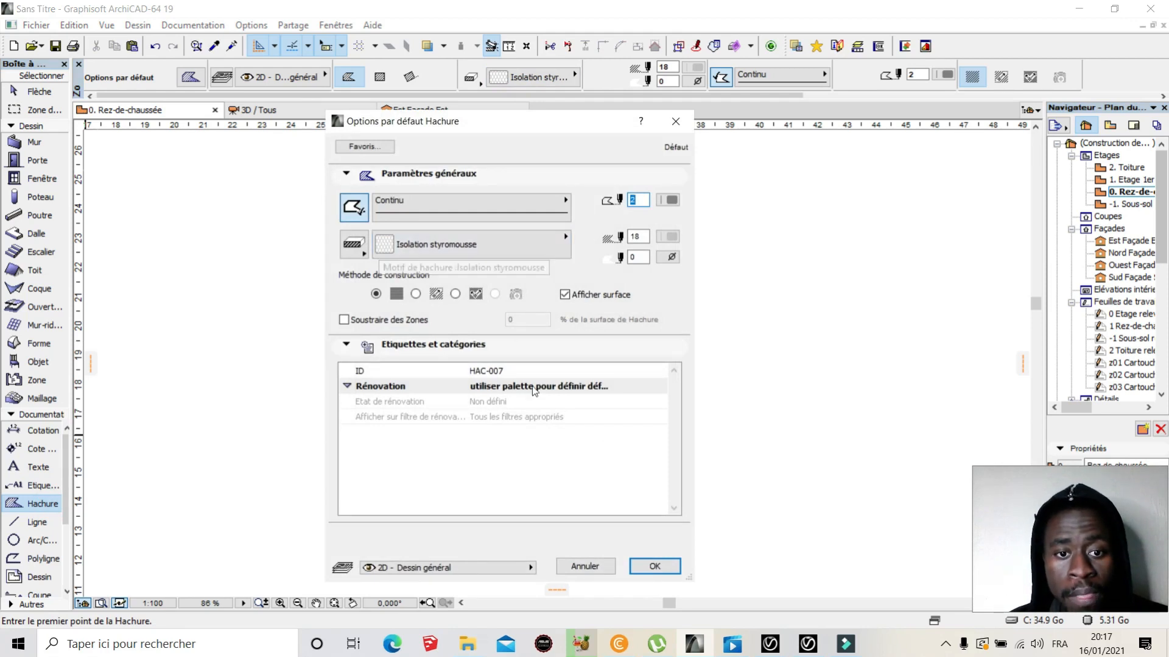
mouse_move(592, 131)
left_mouse_down()
mouse_move(696, 218)
mouse_move(1000, 159)
left_mouse_up()
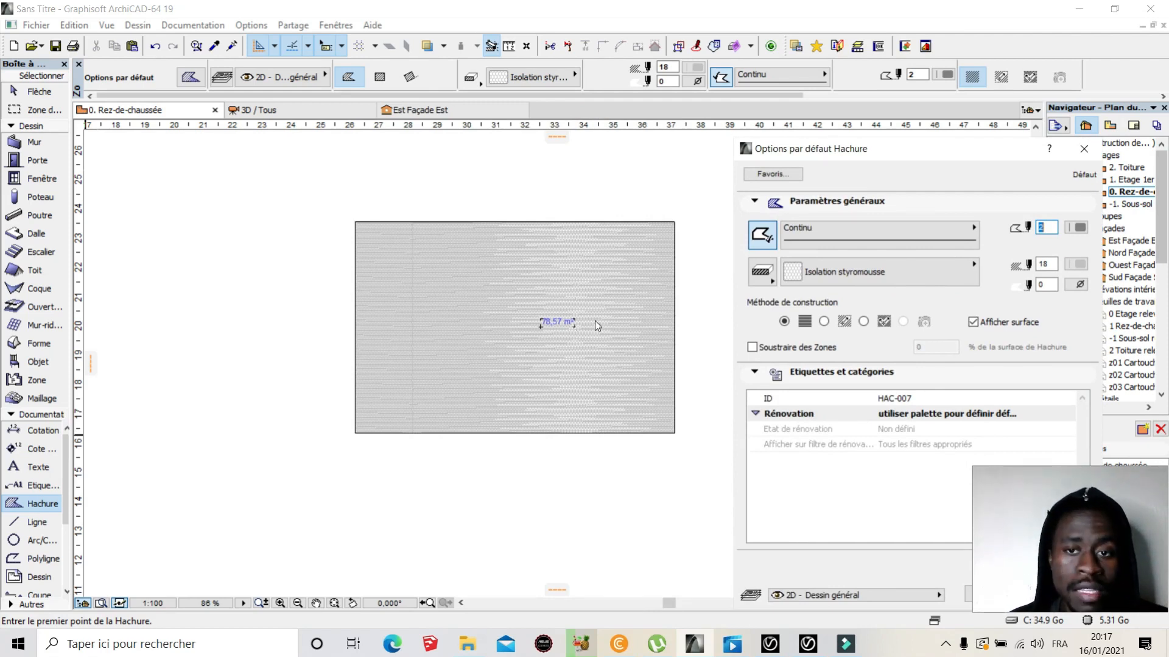
left_click_drag(877, 138, 852, 1)
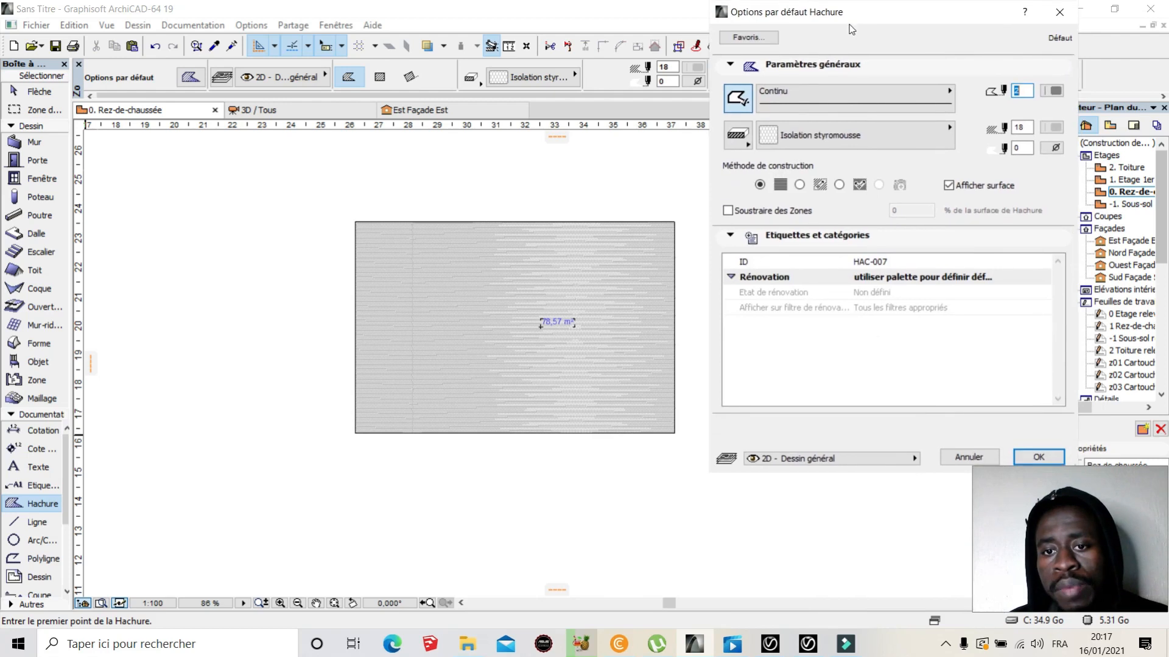